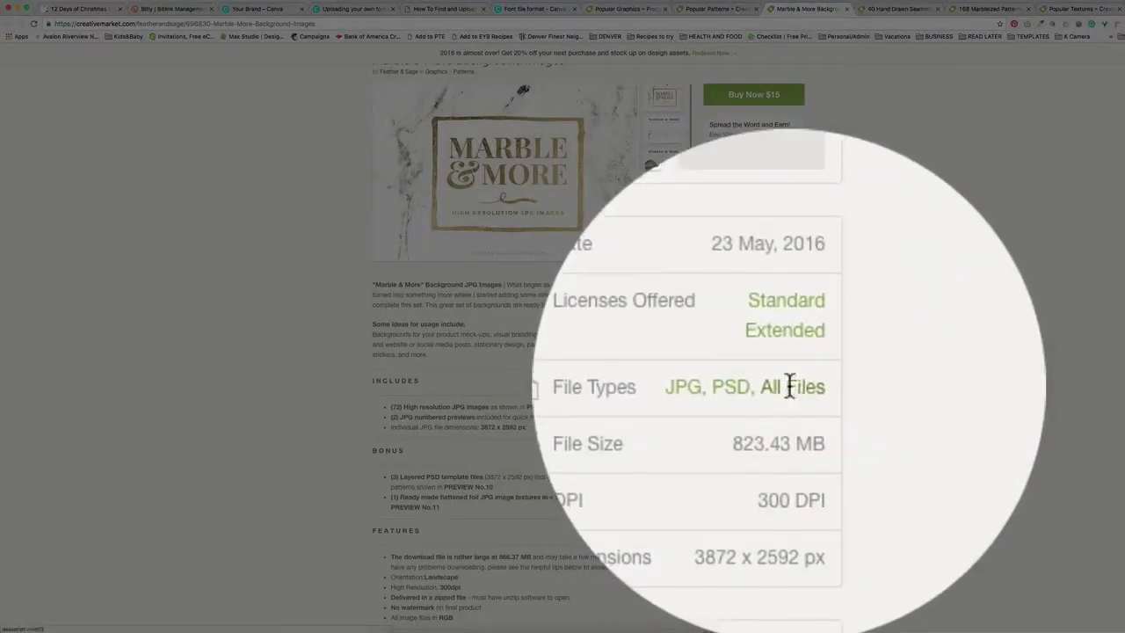
Step: View the Marble & More set's included files under the JPG and PSD tabs
{"action": "left_click", "coordinate": [786, 383]}
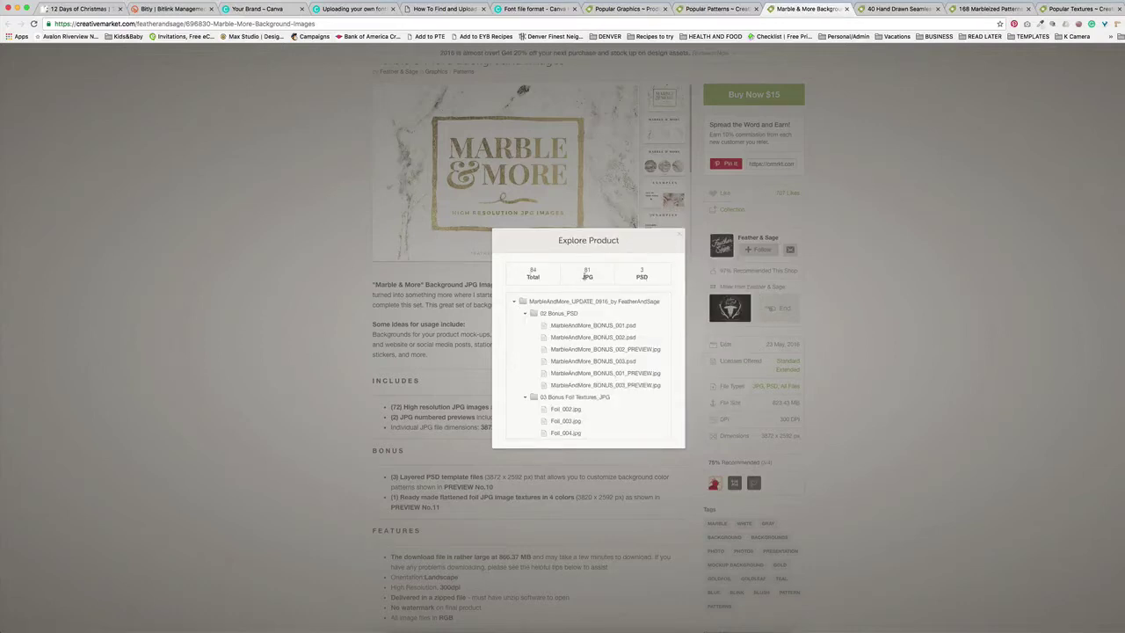
{"action": "left_click", "coordinate": [587, 277]}
{"action": "left_click", "coordinate": [642, 277]}
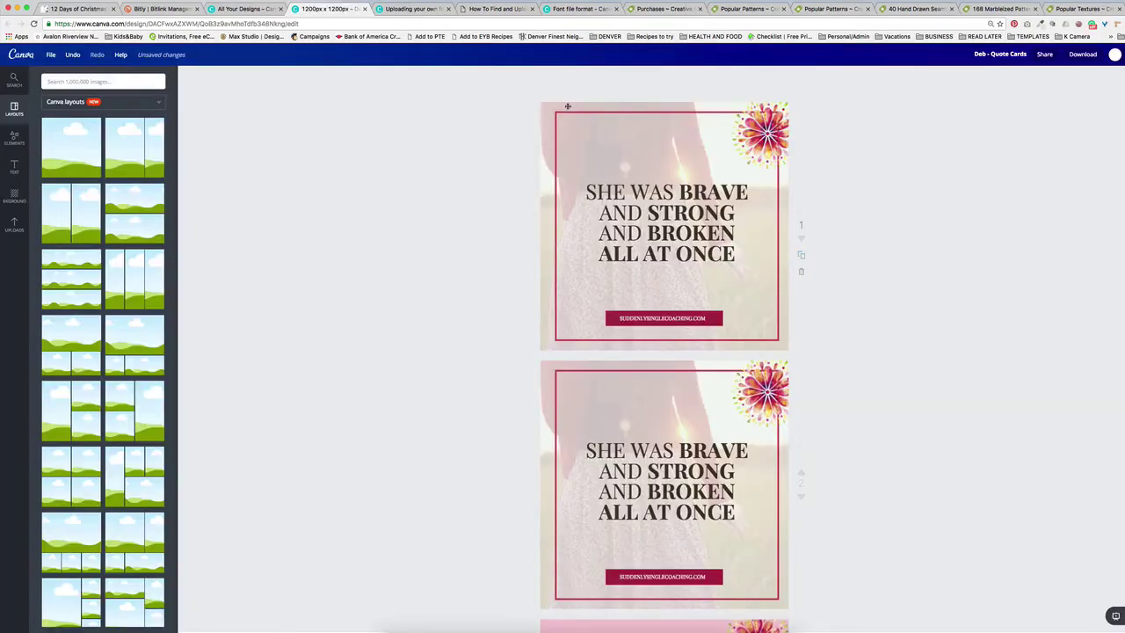
Step: Delete all elements and the remaining photo from the first quote card
{"action": "left_click_drag", "start_coordinate": [476, 111], "coordinate": [876, 314]}
{"action": "key", "text": "Delete"}
{"action": "left_click", "coordinate": [582, 204]}
{"action": "key", "text": "Delete"}
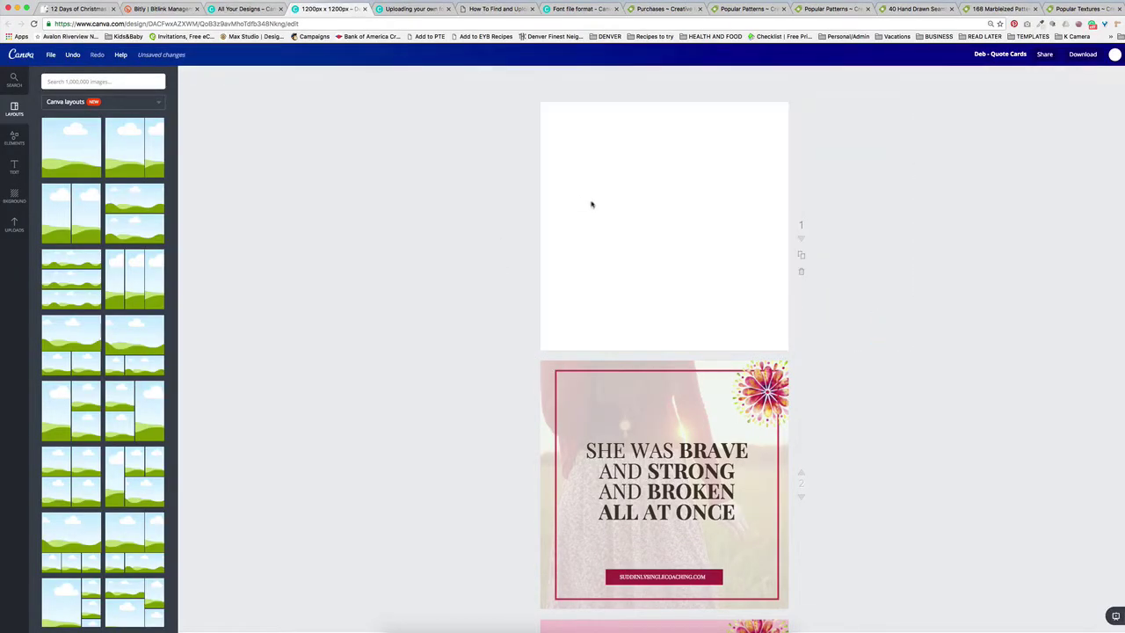
Step: Add the uploaded large pink mandala pattern to the card and make the background light pink
{"action": "left_click", "coordinate": [14, 225]}
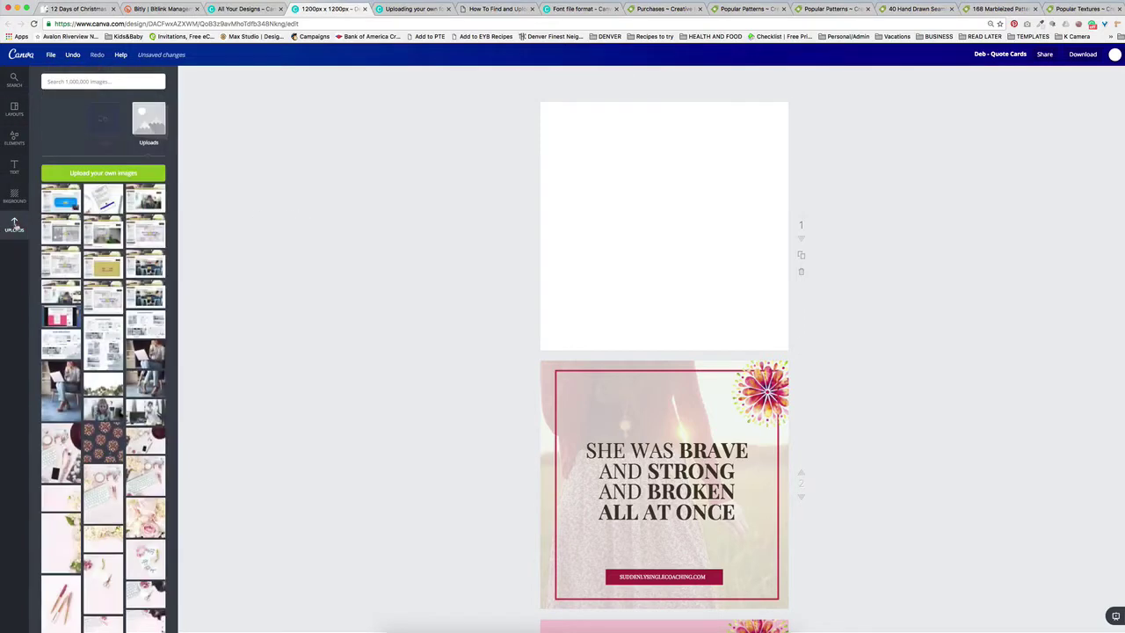
{"action": "left_click", "coordinate": [145, 373]}
{"action": "left_click_drag", "start_coordinate": [627, 225], "coordinate": [589, 206]}
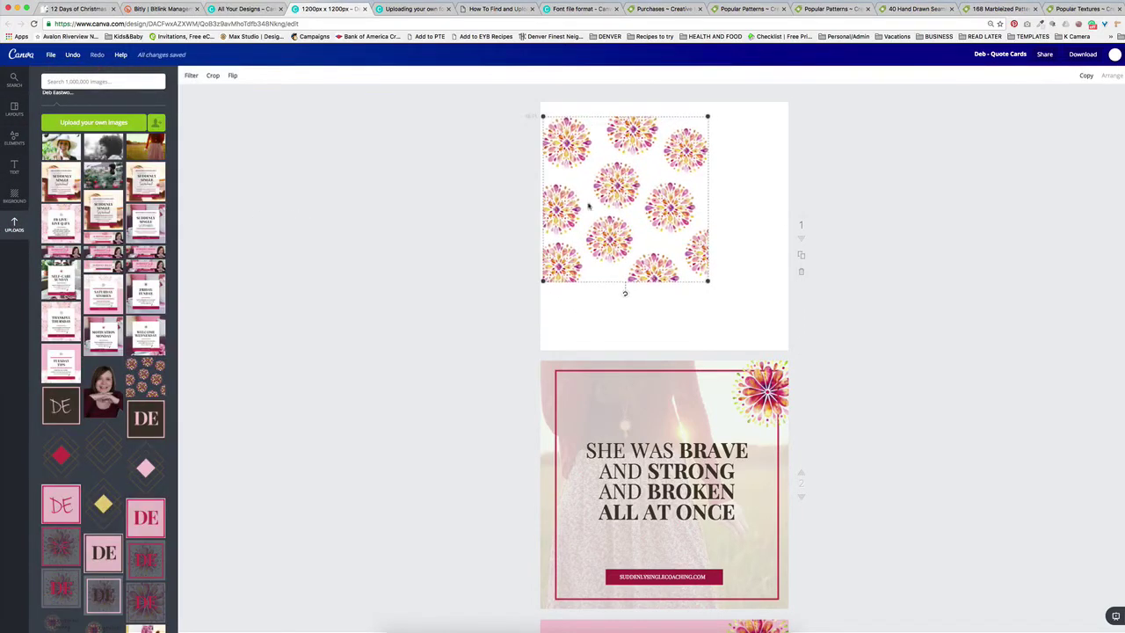
{"action": "scroll", "coordinate": [104, 352], "scroll_direction": "down", "scroll_amount": 5}
{"action": "left_click", "coordinate": [145, 338]}
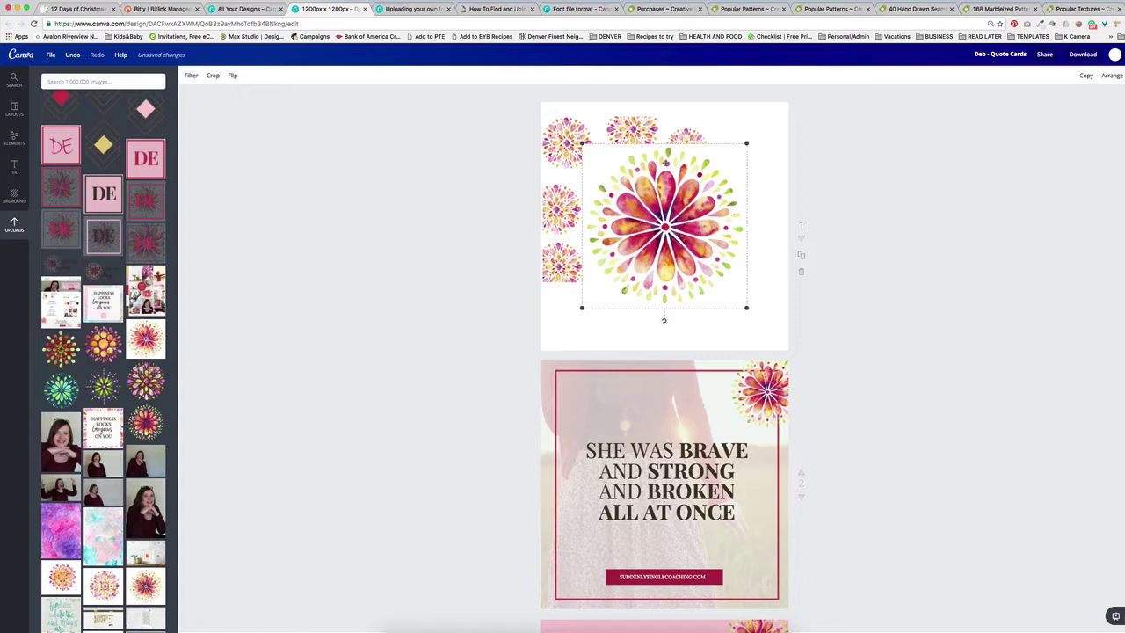
{"action": "left_click", "coordinate": [15, 191]}
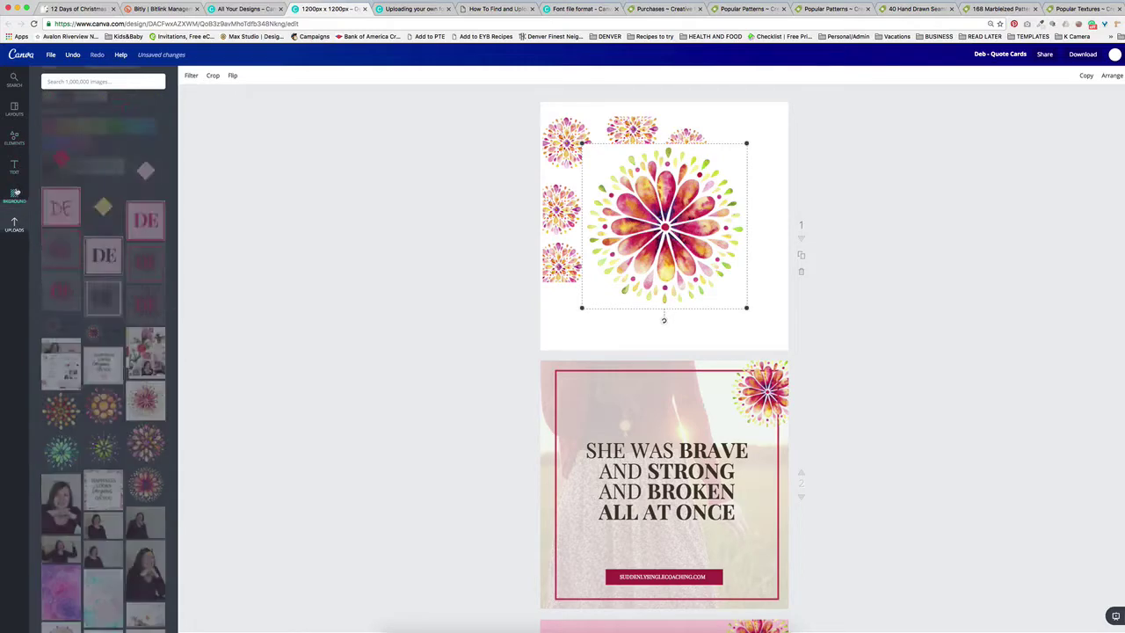
{"action": "left_click", "coordinate": [99, 113]}
Step: Resize and reposition the mandala pattern until it covers the whole card
{"action": "mouse_move", "coordinate": [655, 207]}
{"action": "left_mouse_down"}
{"action": "mouse_move", "coordinate": [712, 236]}
{"action": "mouse_move", "coordinate": [653, 195]}
{"action": "left_mouse_up"}
{"action": "left_click_drag", "start_coordinate": [745, 131], "coordinate": [673, 202]}
{"action": "left_click_drag", "start_coordinate": [632, 255], "coordinate": [735, 298]}
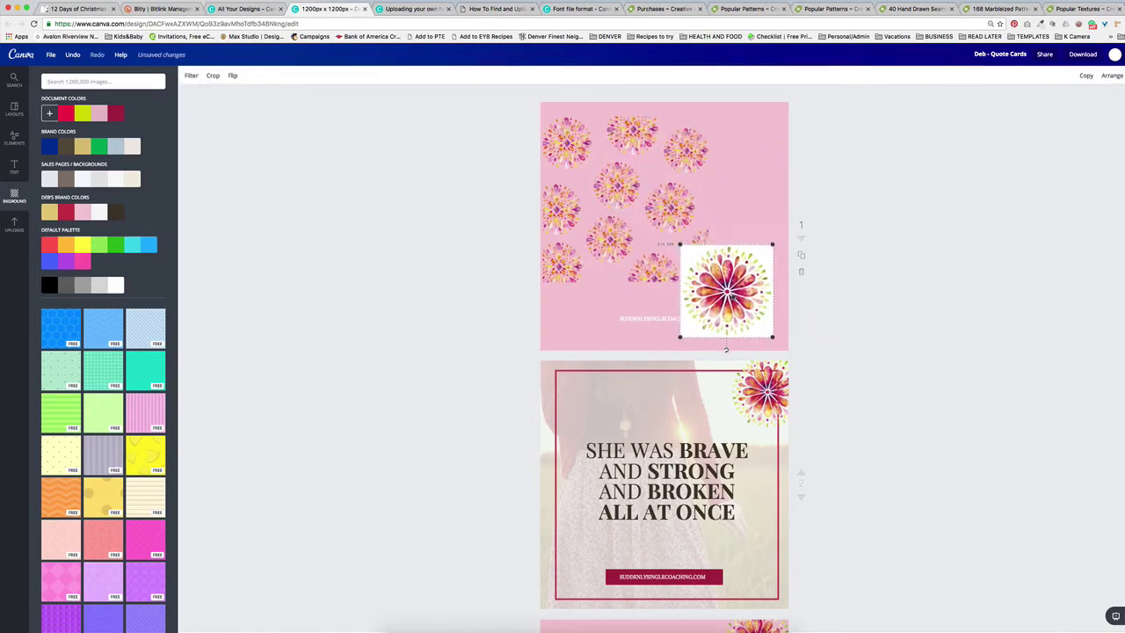
{"action": "left_click_drag", "start_coordinate": [773, 245], "coordinate": [631, 147]}
{"action": "left_click_drag", "start_coordinate": [703, 269], "coordinate": [782, 344]}
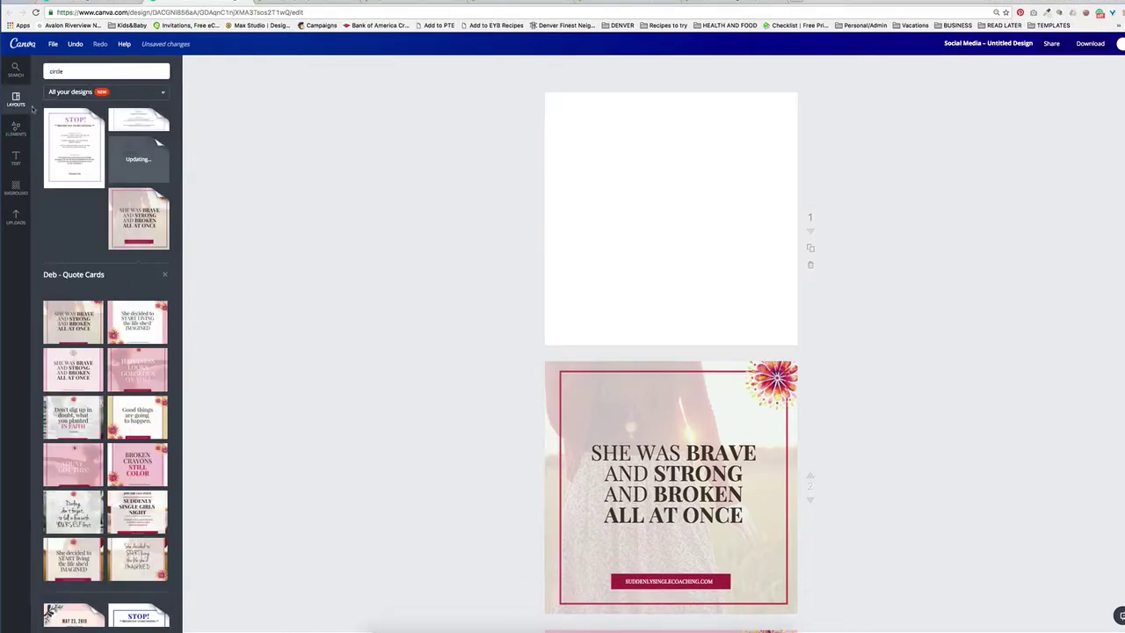
{"action": "left_click", "coordinate": [15, 129]}
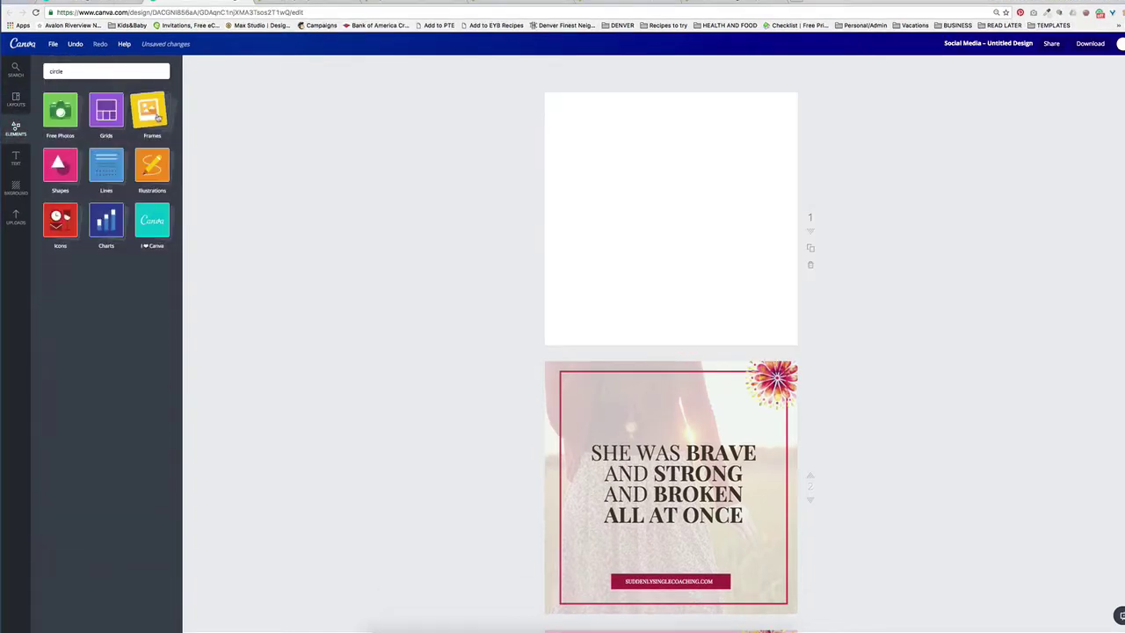
Step: Add a frame to the blank card and fill it with the small mandala flower image
{"action": "left_click", "coordinate": [157, 117]}
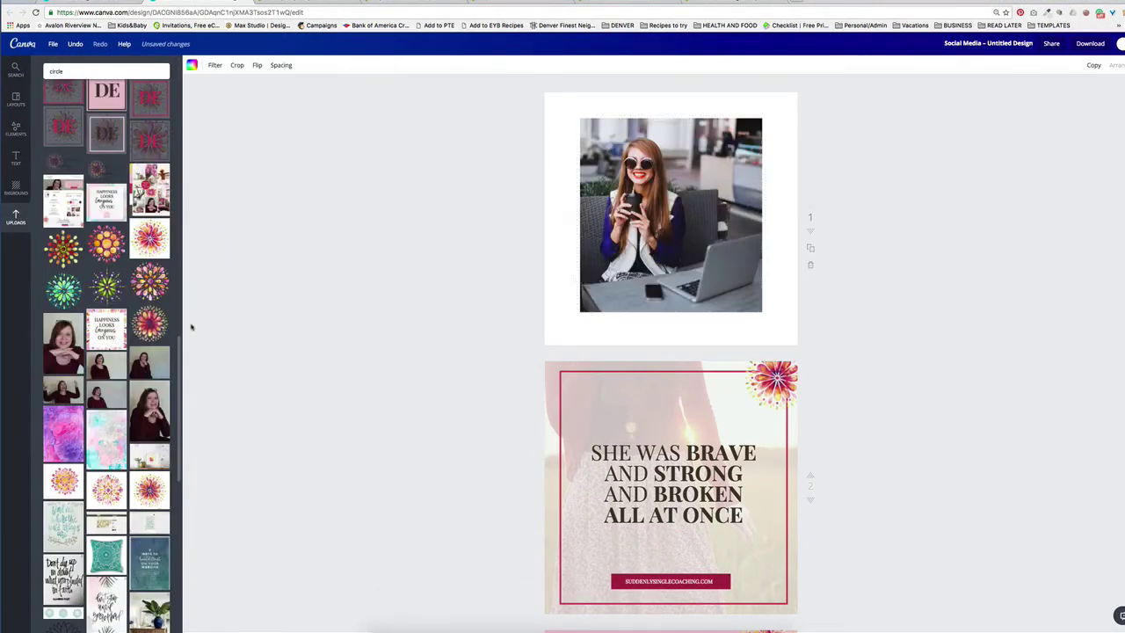
{"action": "left_click_drag", "start_coordinate": [150, 323], "coordinate": [719, 230]}
{"action": "left_click_drag", "start_coordinate": [767, 107], "coordinate": [626, 265]}
{"action": "left_click_drag", "start_coordinate": [149, 238], "coordinate": [629, 239]}
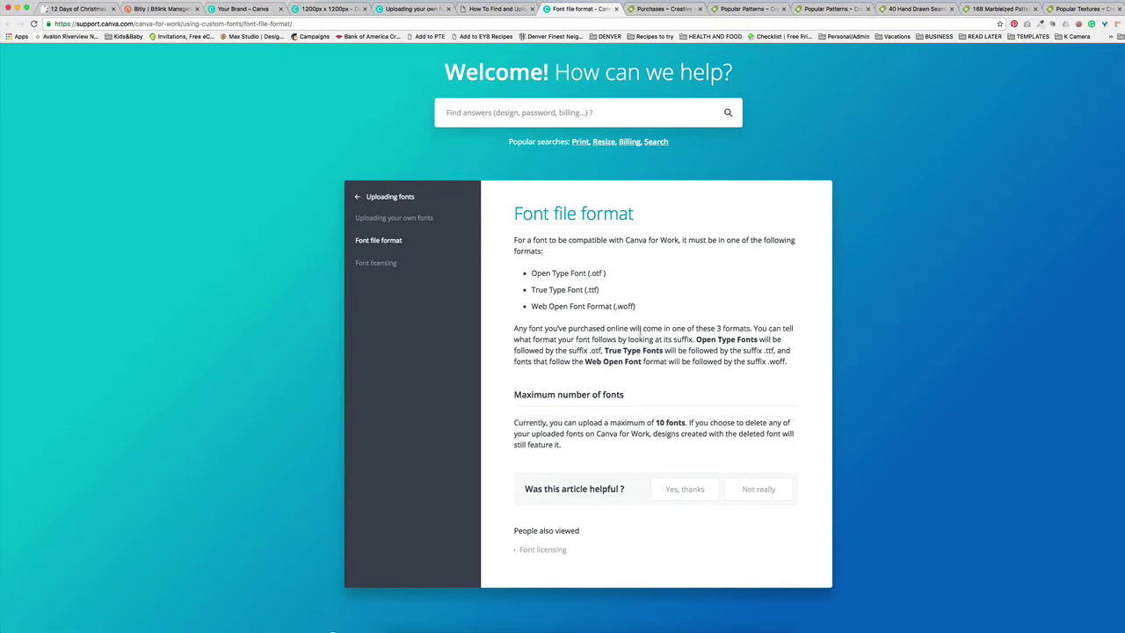
Step: Highlight then deselect .otf in the font article, and go to the Creative Market Purchases page
{"action": "left_click_drag", "start_coordinate": [592, 273], "coordinate": [604, 274]}
{"action": "left_click", "coordinate": [589, 318]}
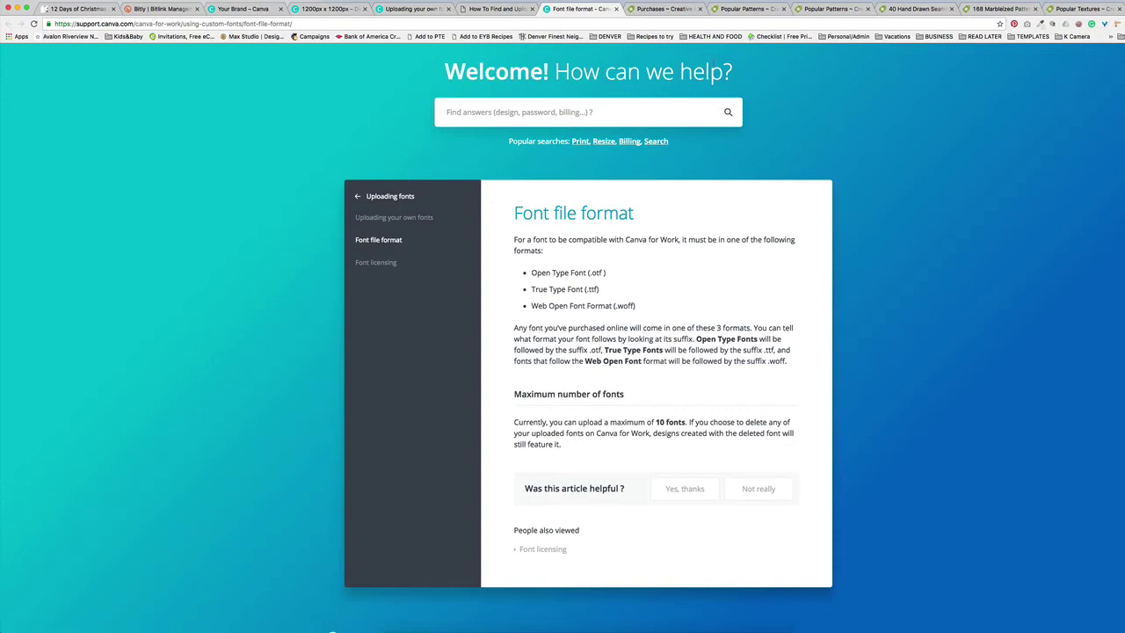
{"action": "left_click", "coordinate": [668, 10]}
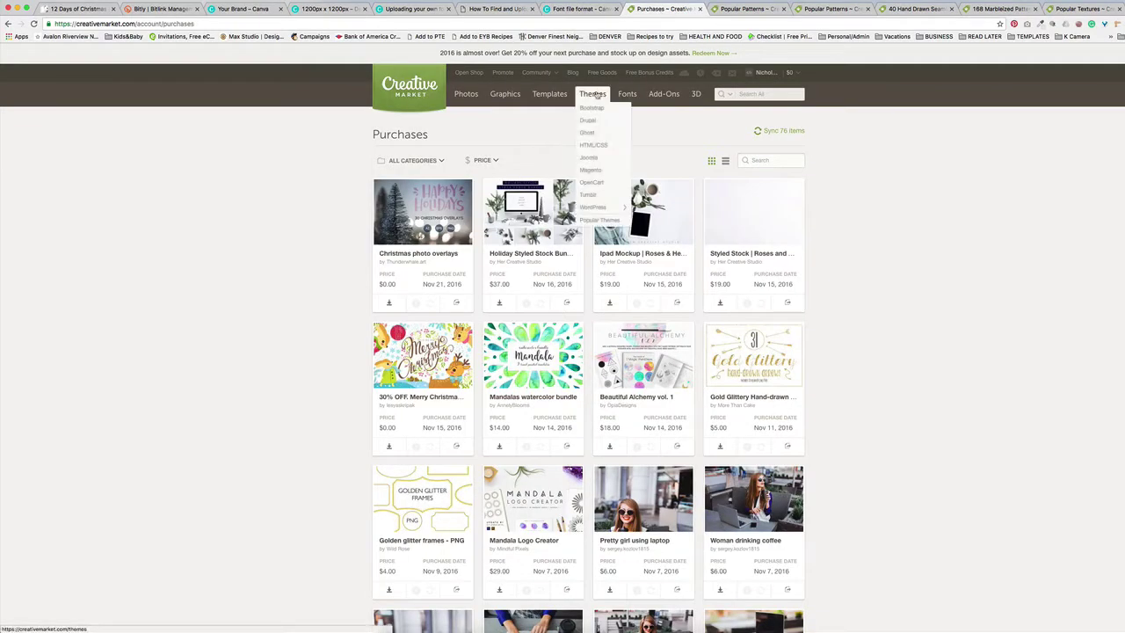
Step: Open the 74 IN 1 FONT BUNDLE from Fonts and check its OTF files
{"action": "mouse_move", "coordinate": [625, 98]}
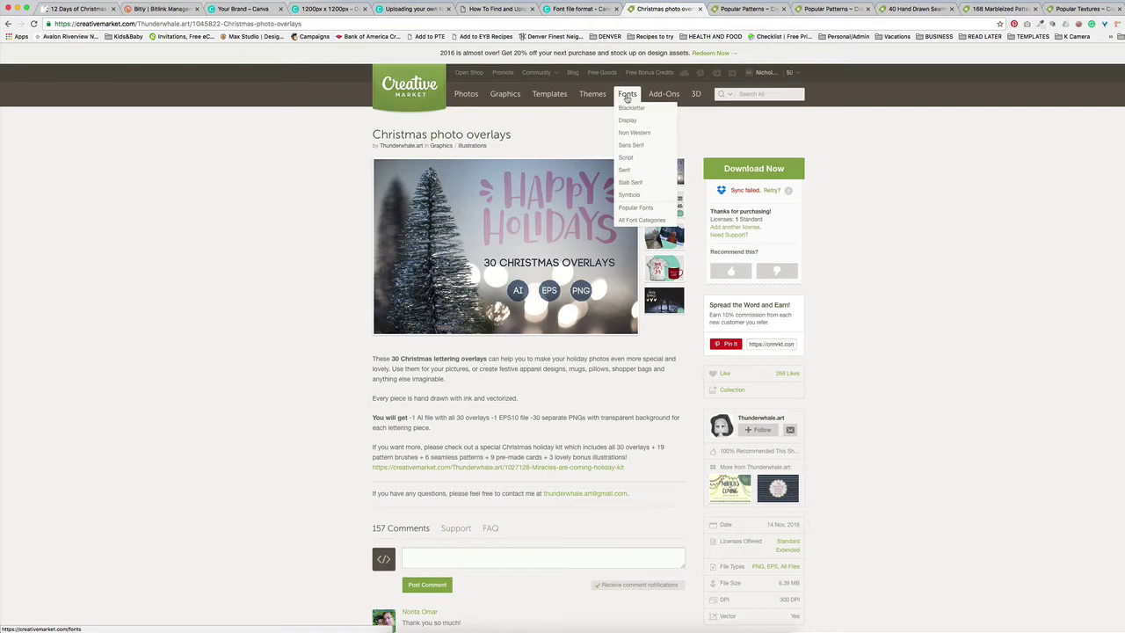
{"action": "left_click", "coordinate": [627, 94]}
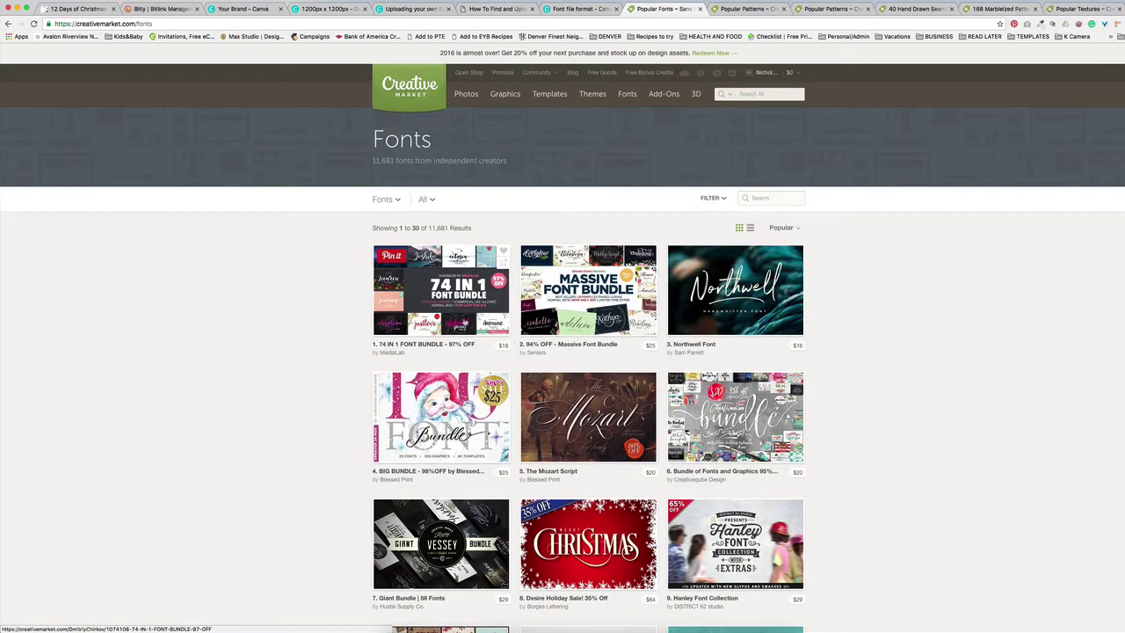
{"action": "left_click", "coordinate": [440, 290]}
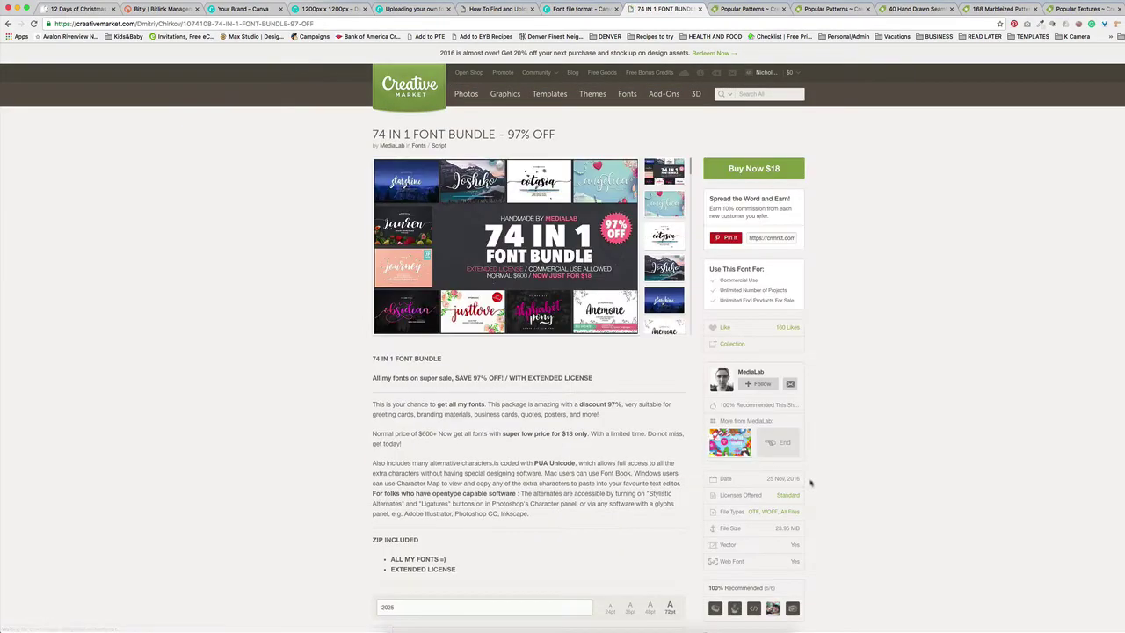
{"action": "left_click", "coordinate": [784, 512]}
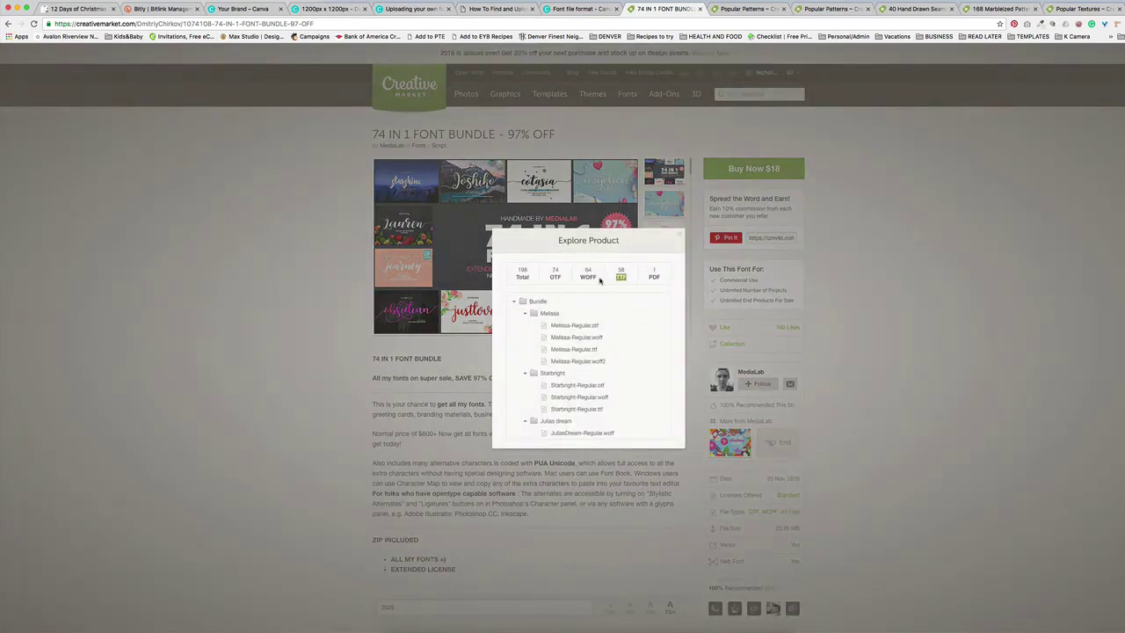
{"action": "left_click", "coordinate": [555, 275]}
{"action": "left_click", "coordinate": [725, 214]}
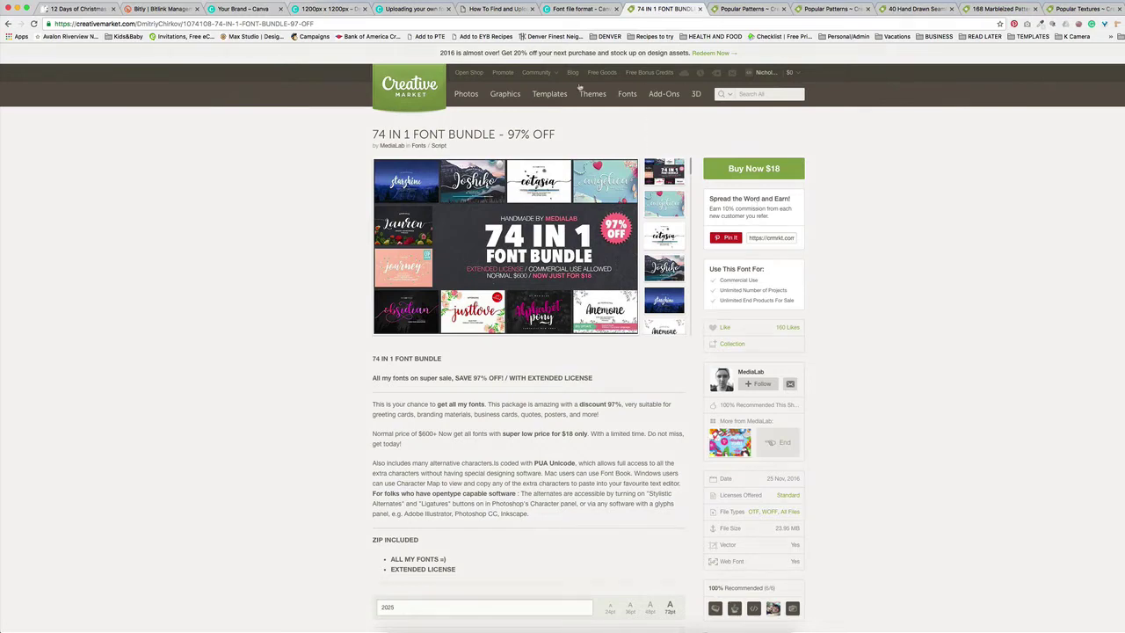
Step: Browse Free Goods of the Week and open the Happy bees baby design kit
{"action": "left_click", "coordinate": [603, 73]}
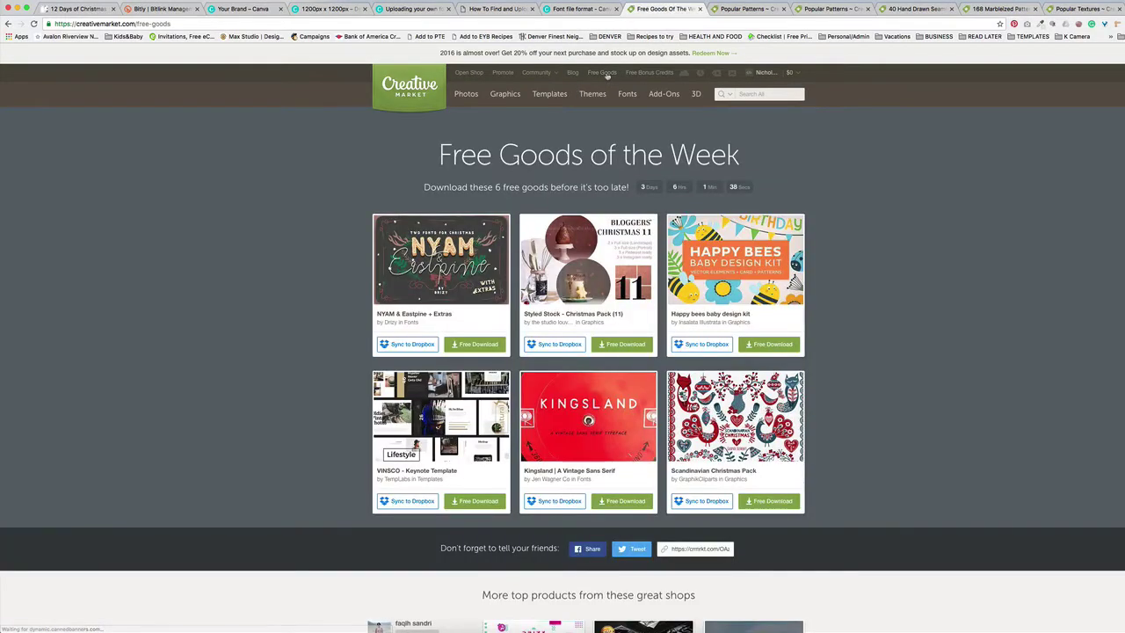
{"action": "scroll", "coordinate": [429, 401], "scroll_direction": "down", "scroll_amount": 1}
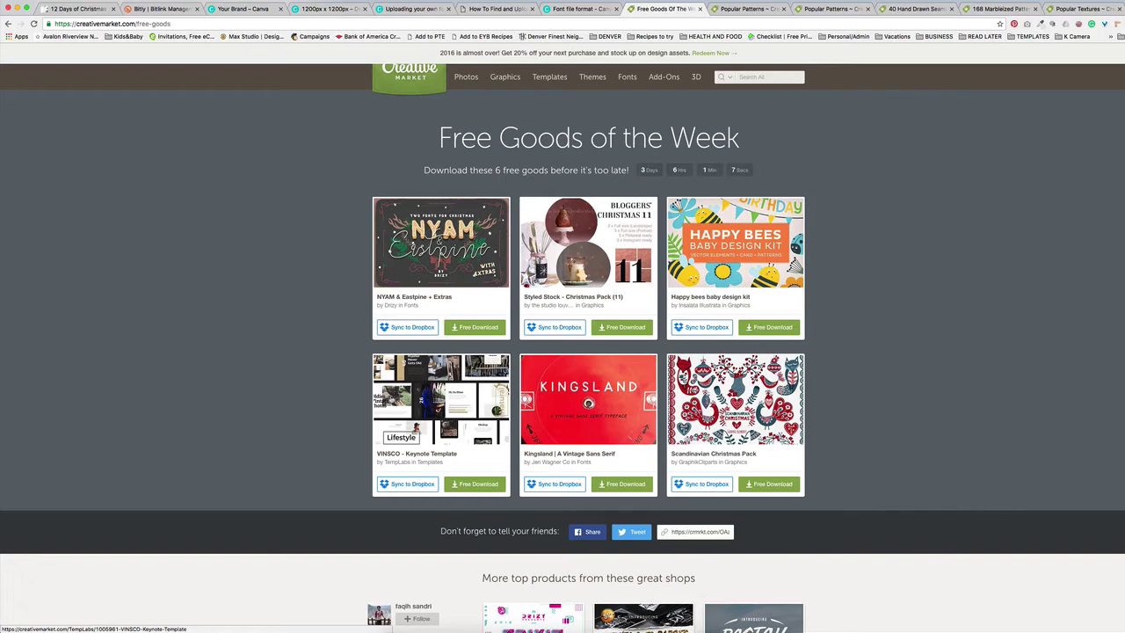
{"action": "scroll", "coordinate": [576, 370], "scroll_direction": "down", "scroll_amount": 2}
{"action": "scroll", "coordinate": [575, 370], "scroll_direction": "up", "scroll_amount": 3}
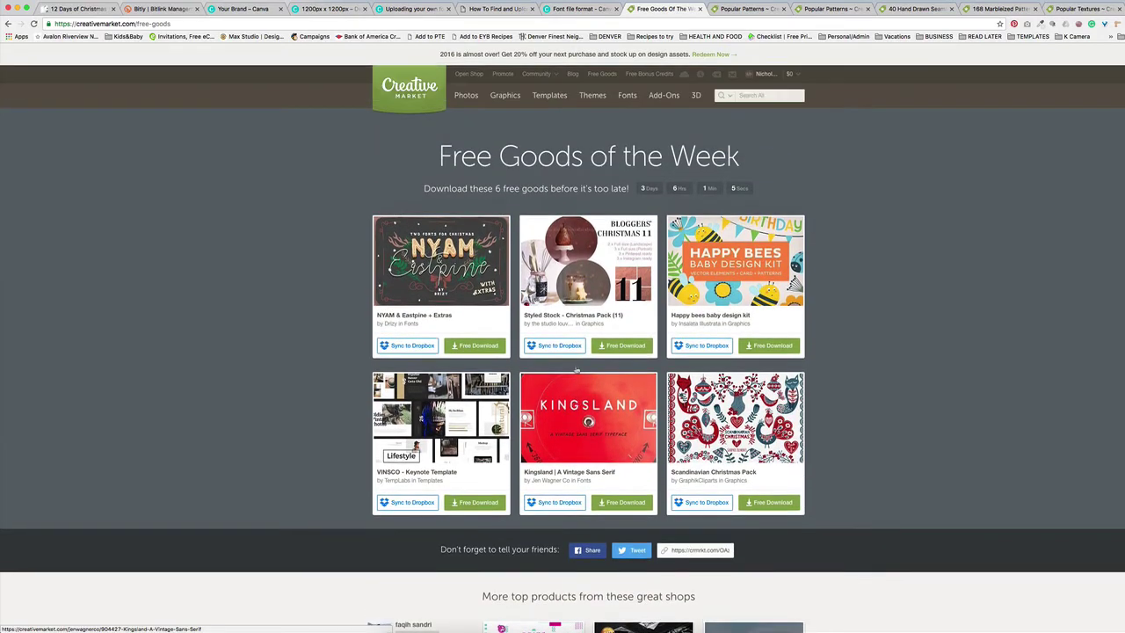
{"action": "left_click", "coordinate": [705, 314]}
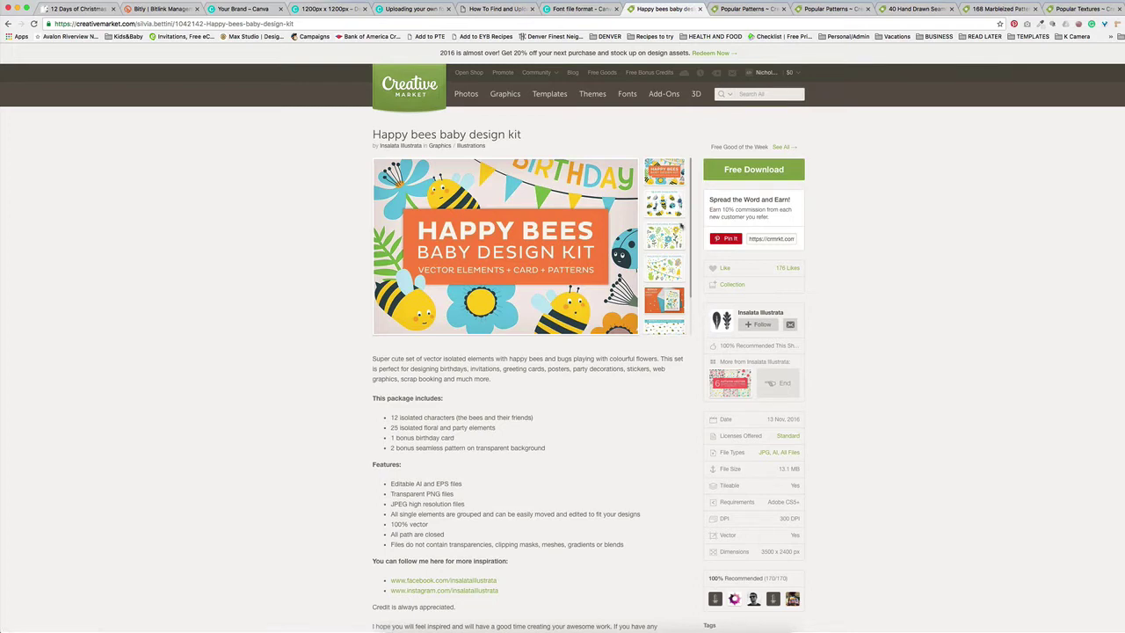
Step: Scroll the Happy bees kit page and open its Standard license details
{"action": "scroll", "coordinate": [572, 330], "scroll_direction": "down", "scroll_amount": 5}
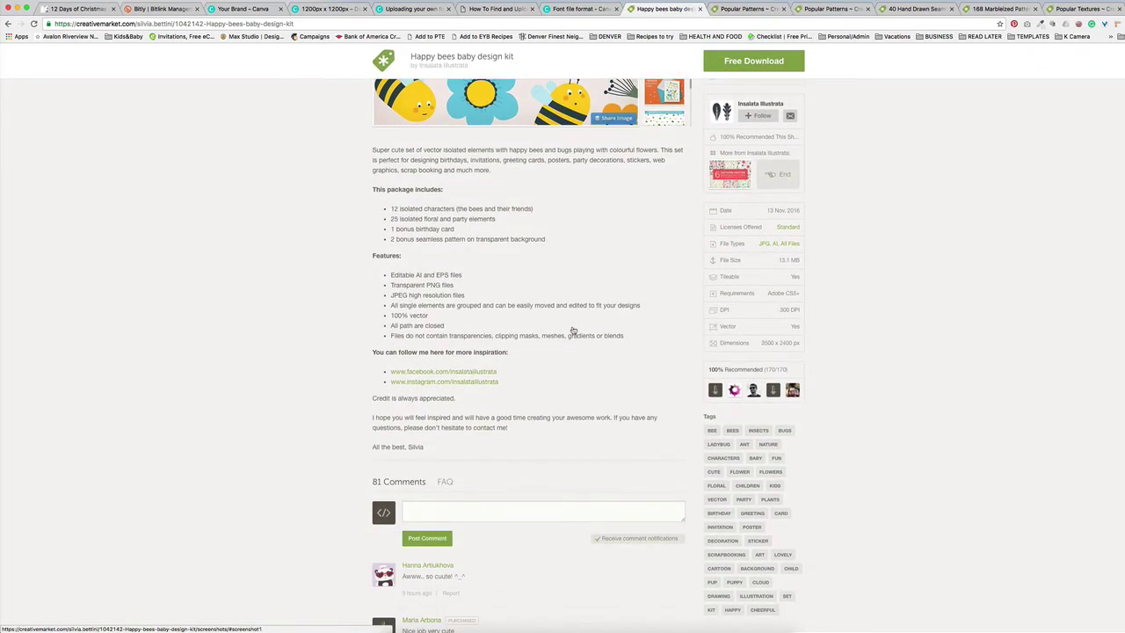
{"action": "scroll", "coordinate": [572, 331], "scroll_direction": "down", "scroll_amount": 3}
{"action": "scroll", "coordinate": [573, 329], "scroll_direction": "up", "scroll_amount": 5}
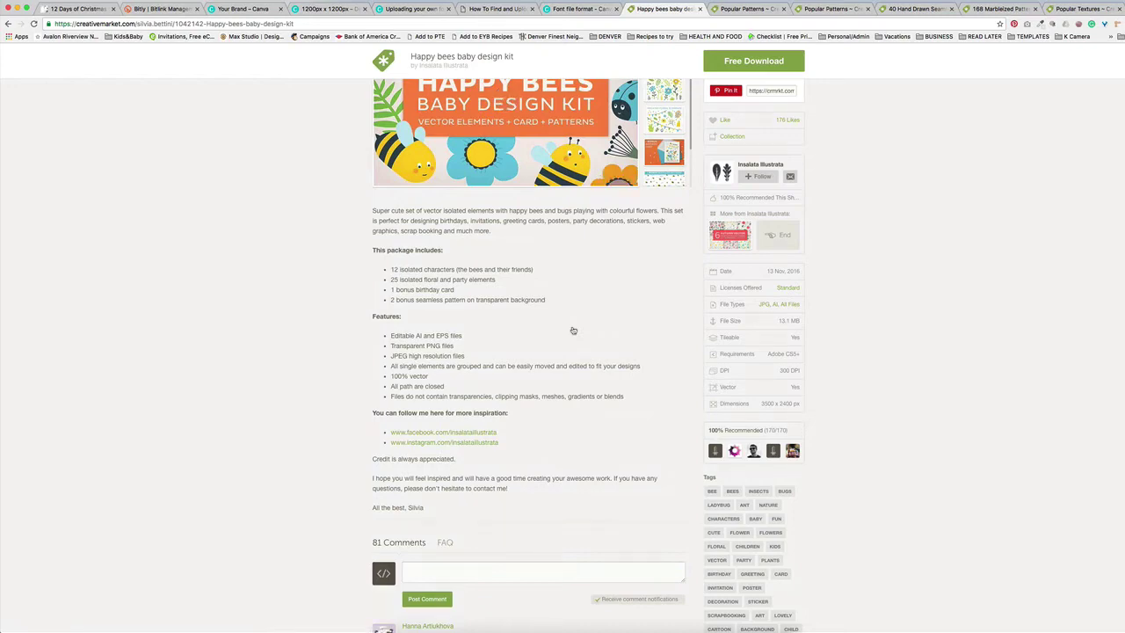
{"action": "scroll", "coordinate": [572, 330], "scroll_direction": "down", "scroll_amount": 1}
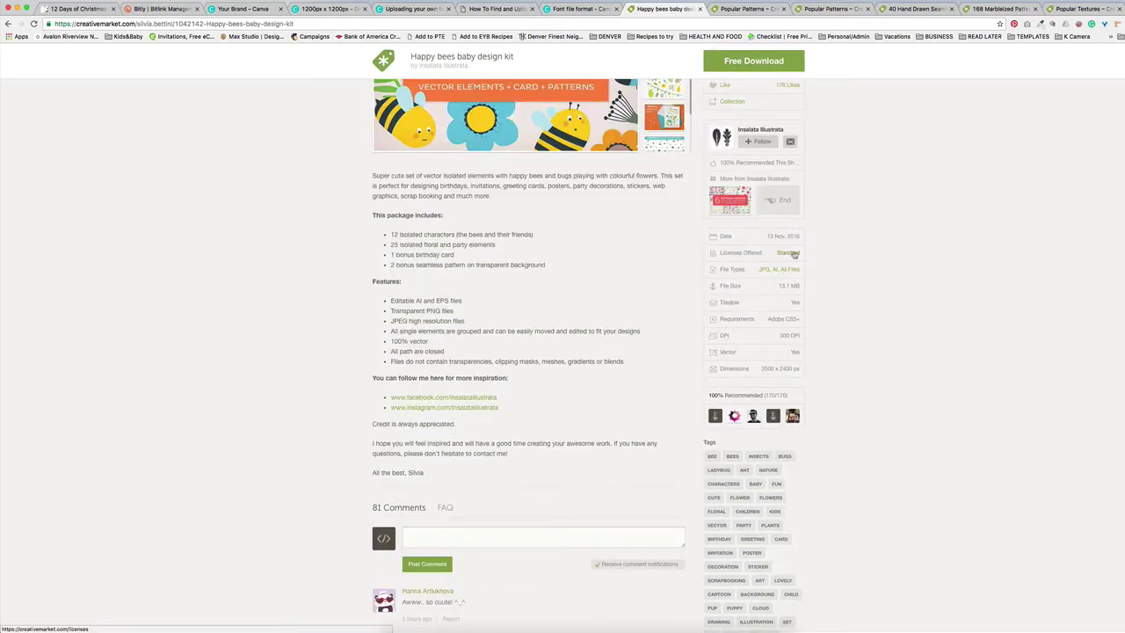
{"action": "left_click", "coordinate": [792, 254]}
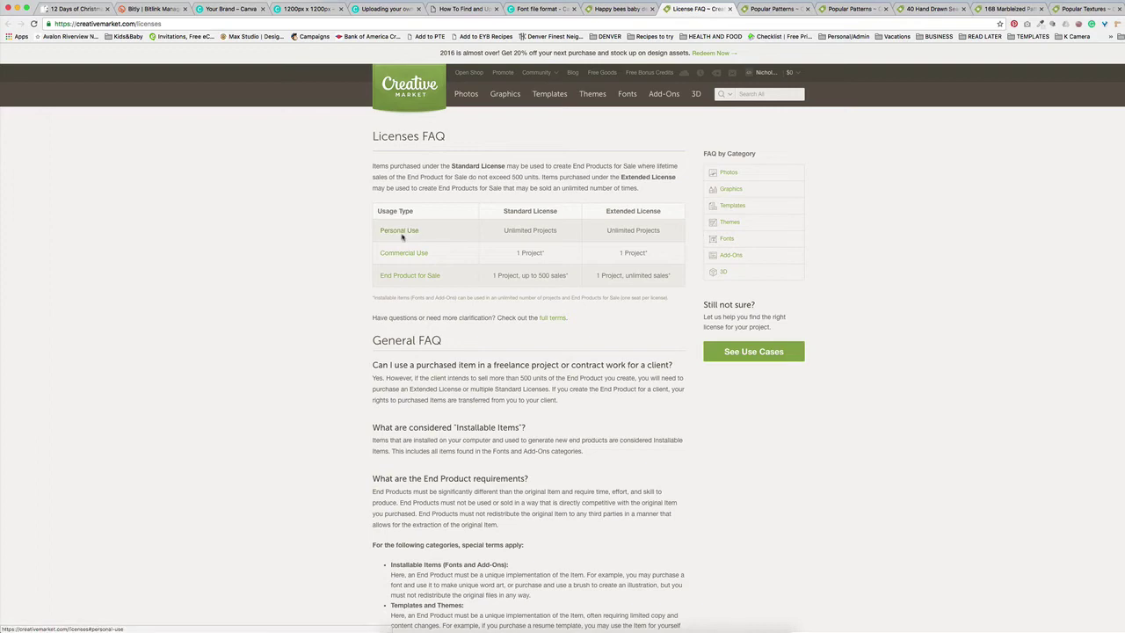
Step: Scroll through the License FAQ, then return to the Happy bees kit page
{"action": "scroll", "coordinate": [409, 264], "scroll_direction": "down", "scroll_amount": 3}
{"action": "scroll", "coordinate": [414, 272], "scroll_direction": "down", "scroll_amount": 5}
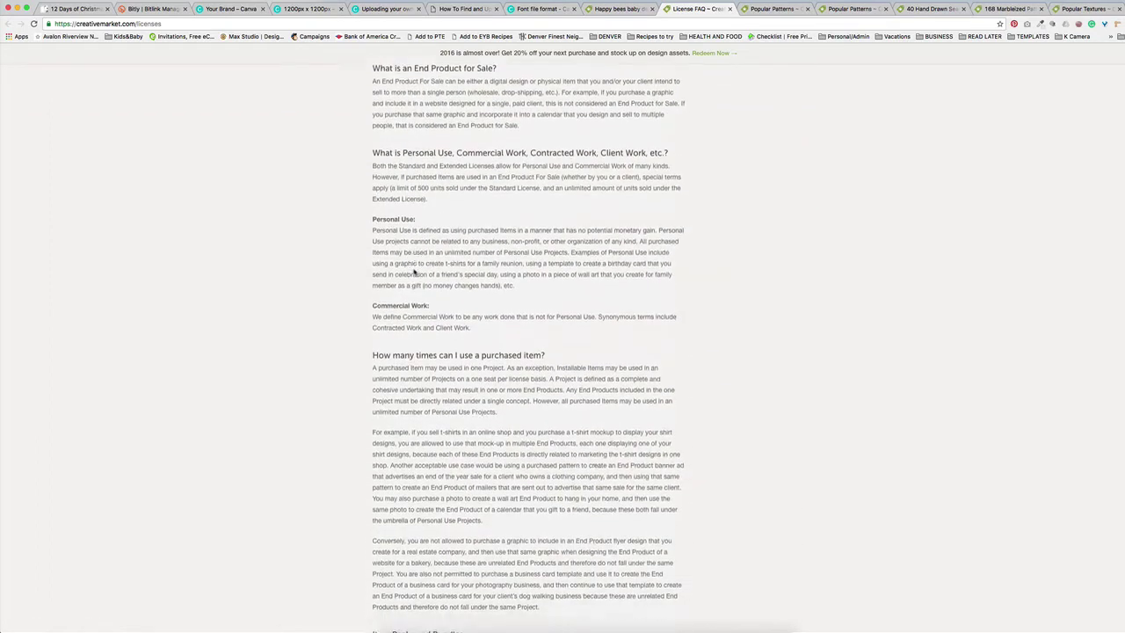
{"action": "scroll", "coordinate": [414, 272], "scroll_direction": "up", "scroll_amount": 7}
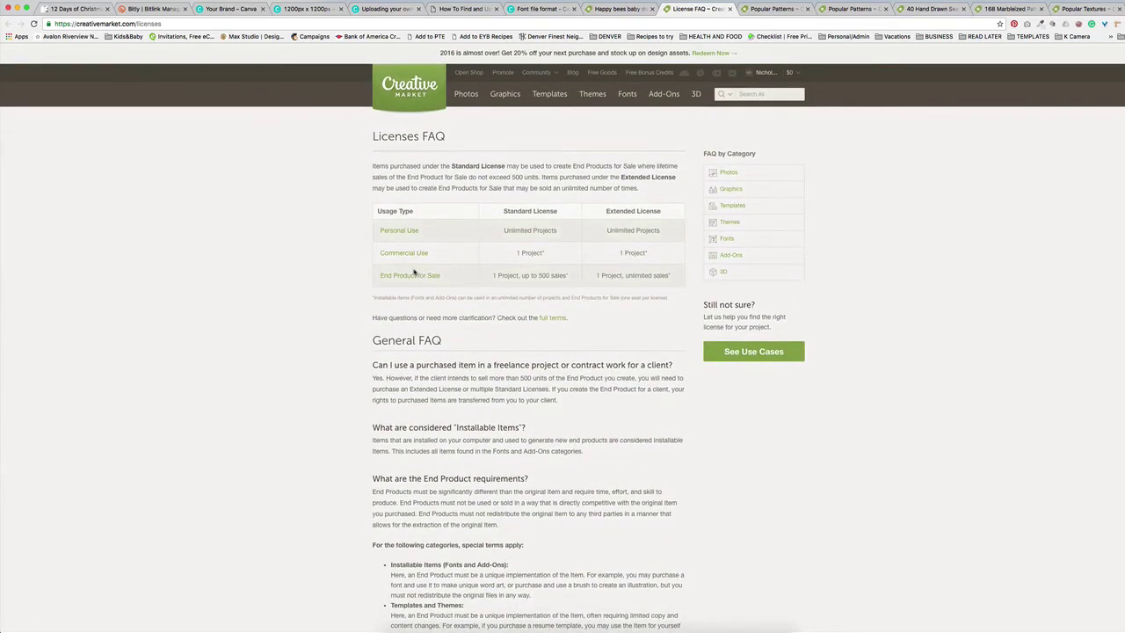
{"action": "left_click", "coordinate": [617, 9]}
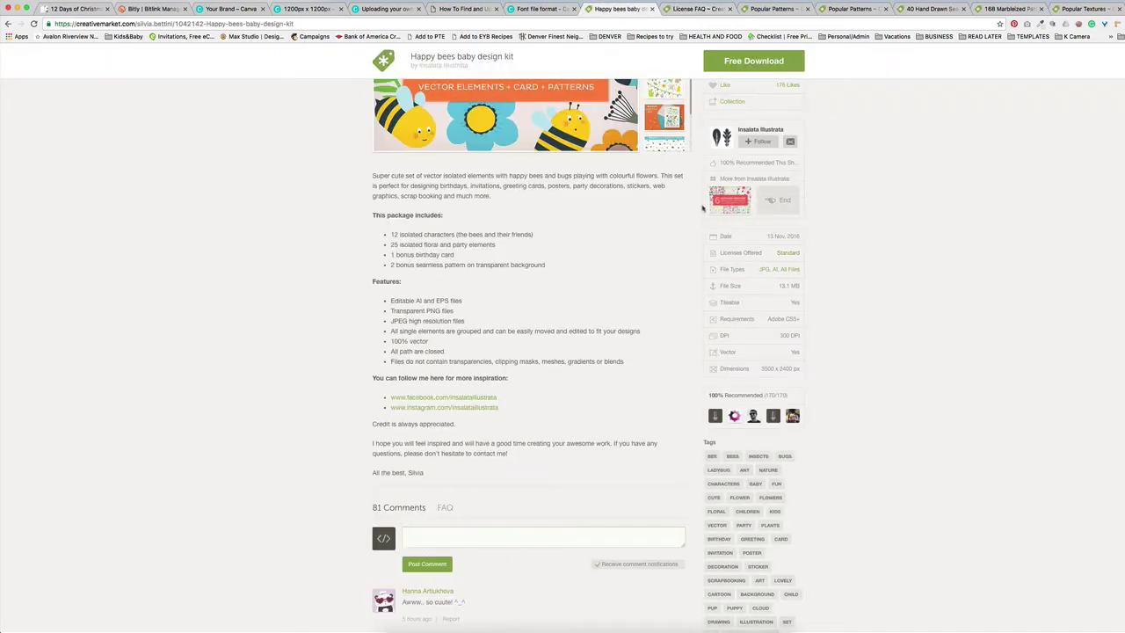
{"action": "scroll", "coordinate": [753, 178], "scroll_direction": "up", "scroll_amount": 2}
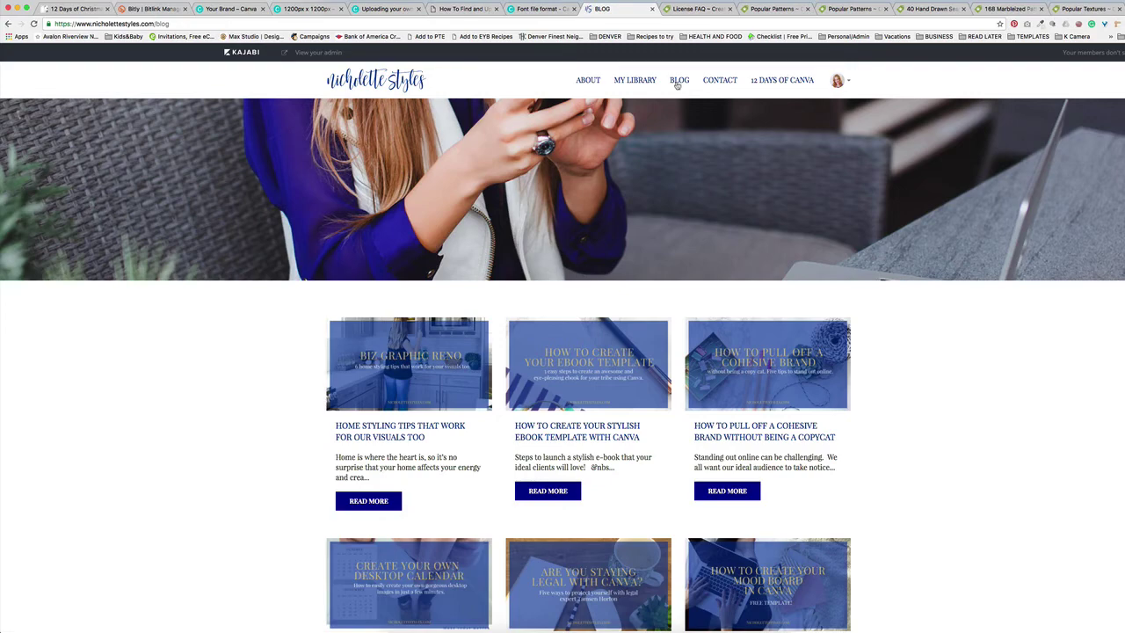
Step: Scroll the 'Are You Staying Legal With Canva?' post down to its interview video
{"action": "scroll", "coordinate": [641, 231], "scroll_direction": "down", "scroll_amount": 10}
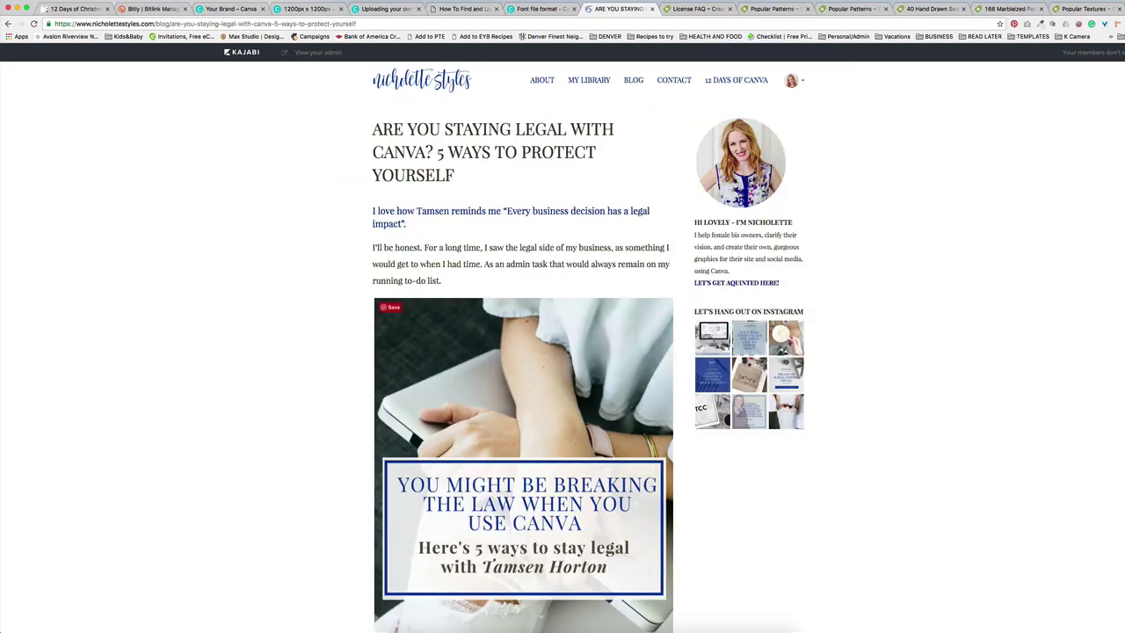
{"action": "scroll", "coordinate": [566, 354], "scroll_direction": "down", "scroll_amount": 1}
{"action": "scroll", "coordinate": [566, 354], "scroll_direction": "down", "scroll_amount": 8}
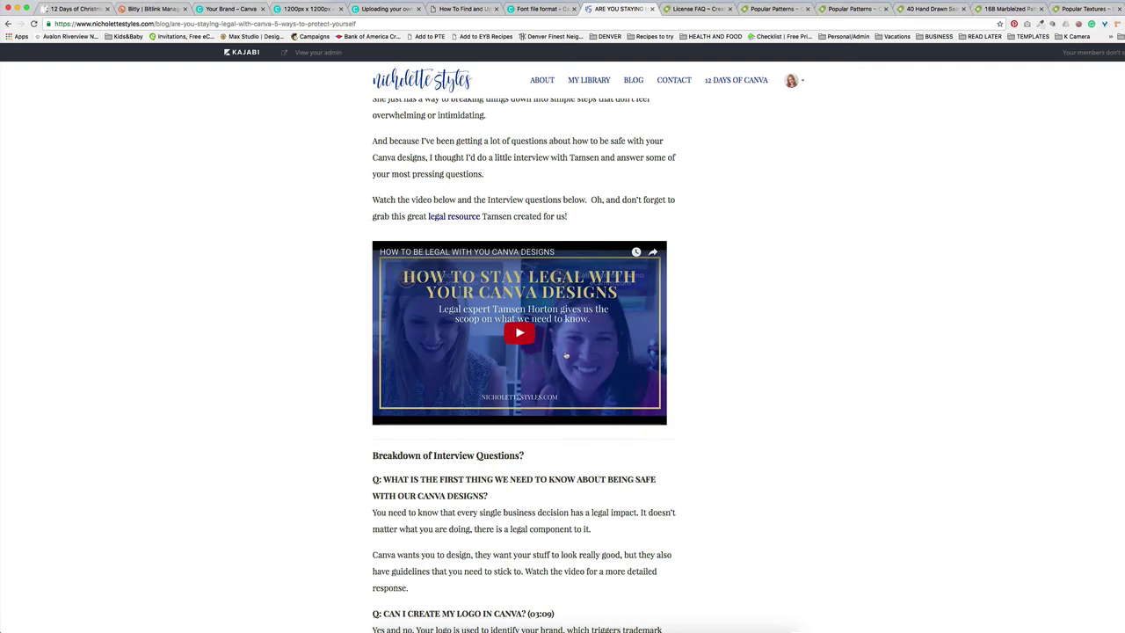
Step: From Popular Patterns, open and scroll the $20 40 Hand Drawn Seamless Patterns page
{"action": "left_click", "coordinate": [759, 10]}
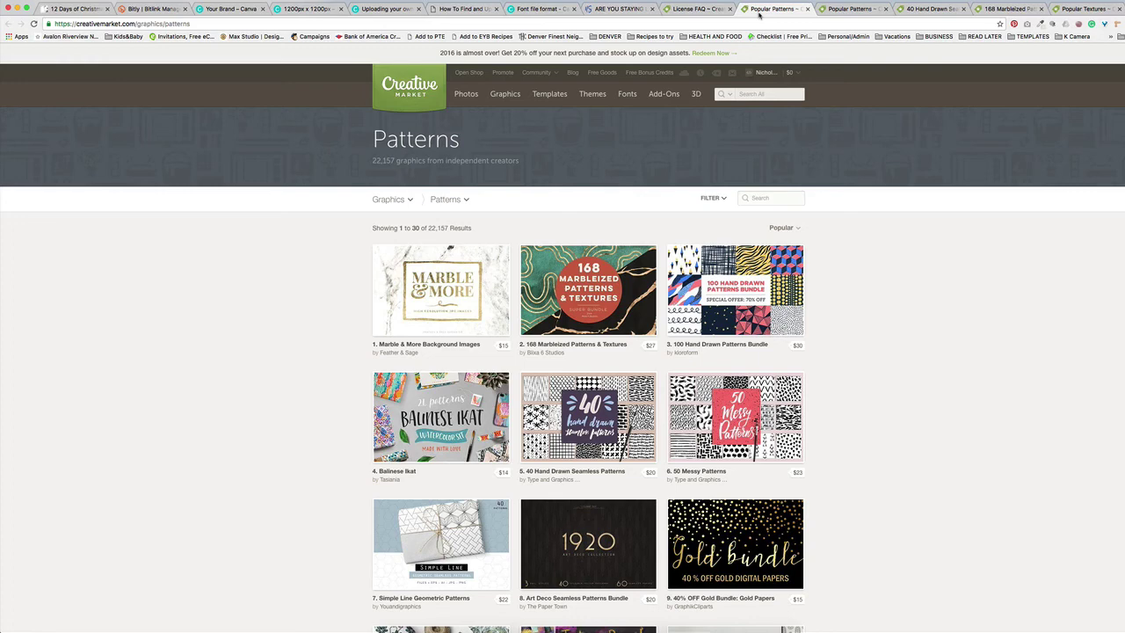
{"action": "left_click", "coordinate": [587, 413]}
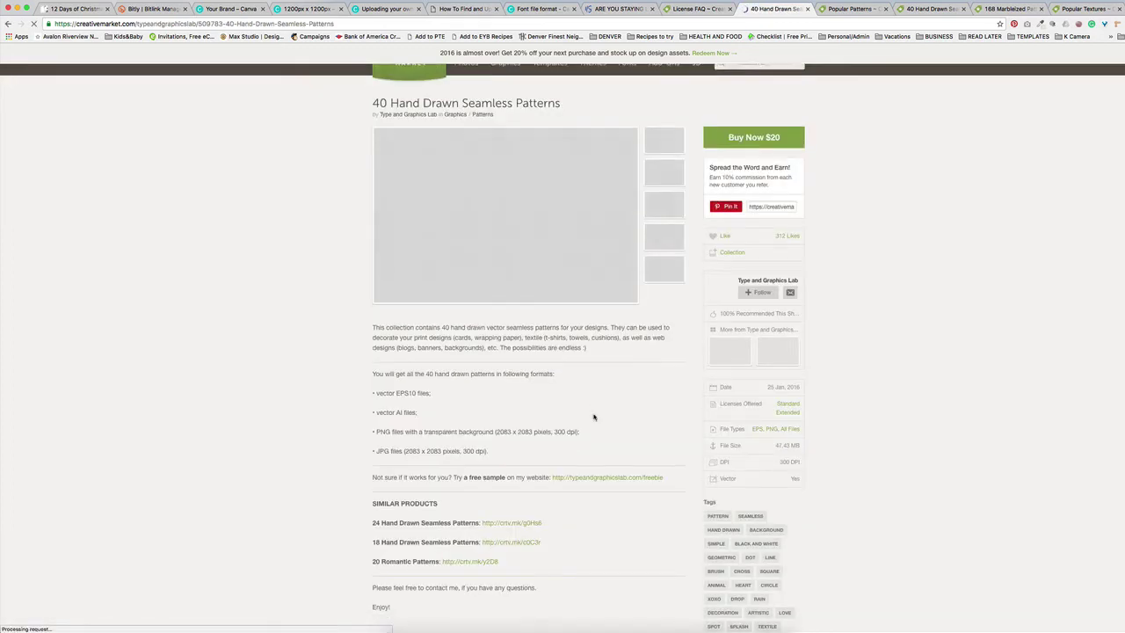
{"action": "scroll", "coordinate": [867, 453], "scroll_direction": "down", "scroll_amount": 3}
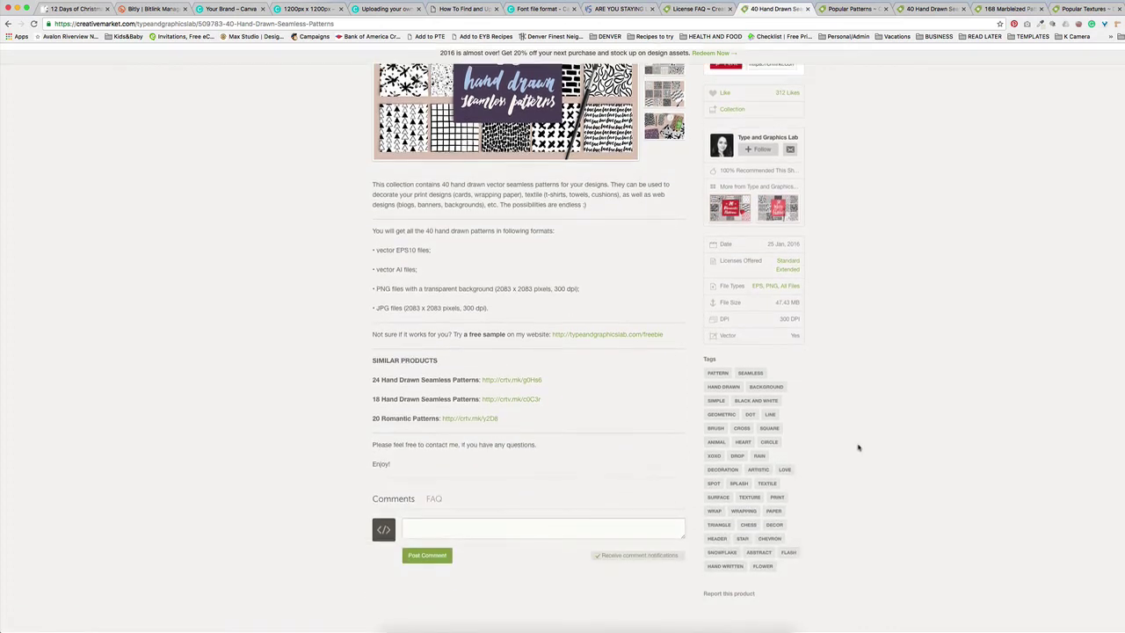
{"action": "scroll", "coordinate": [848, 428], "scroll_direction": "up", "scroll_amount": 2}
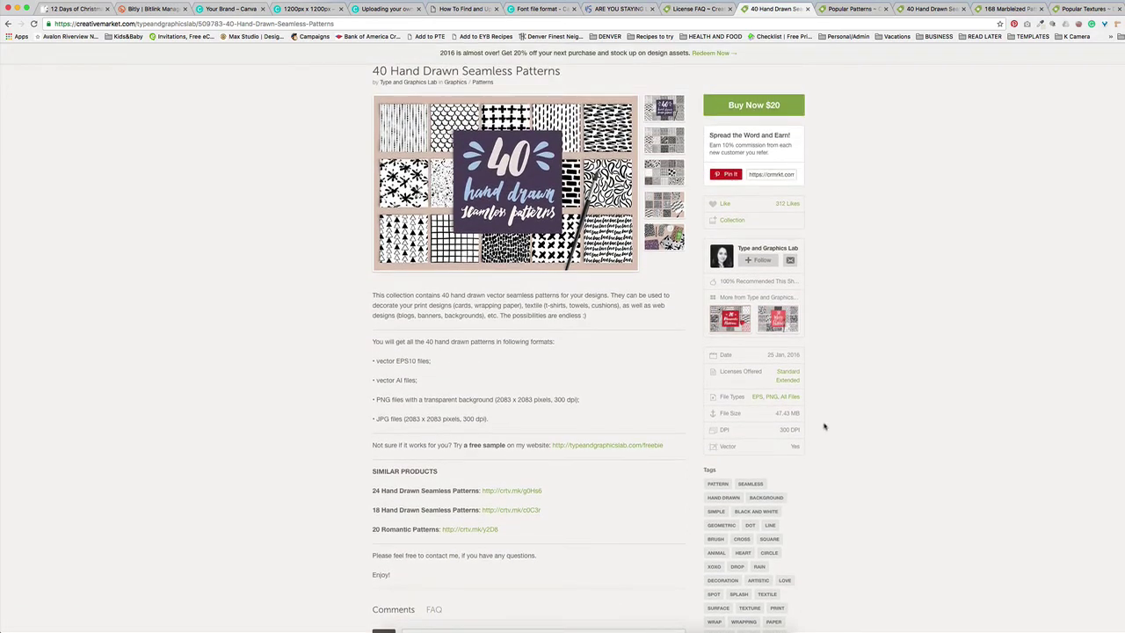